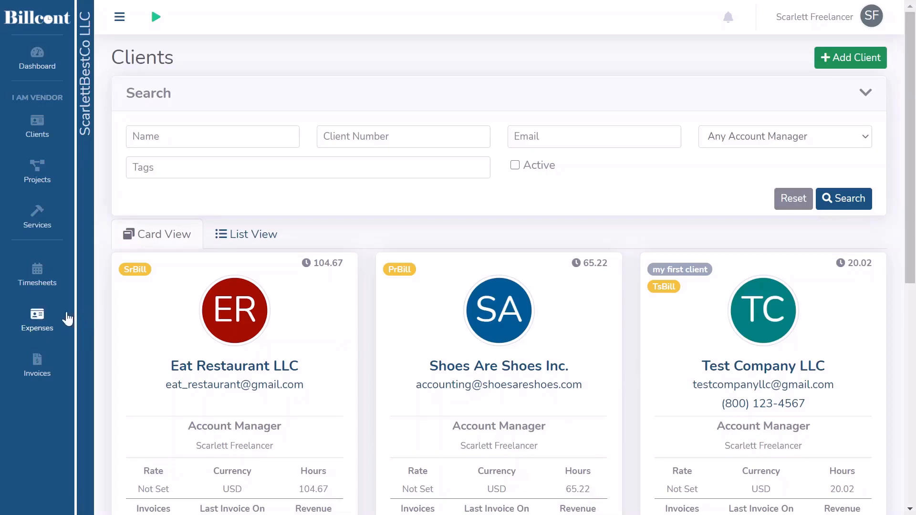
Open the expenses section and start a new expense named "Lunch with the client".
{"action": "left_click", "coordinate": [38, 318]}
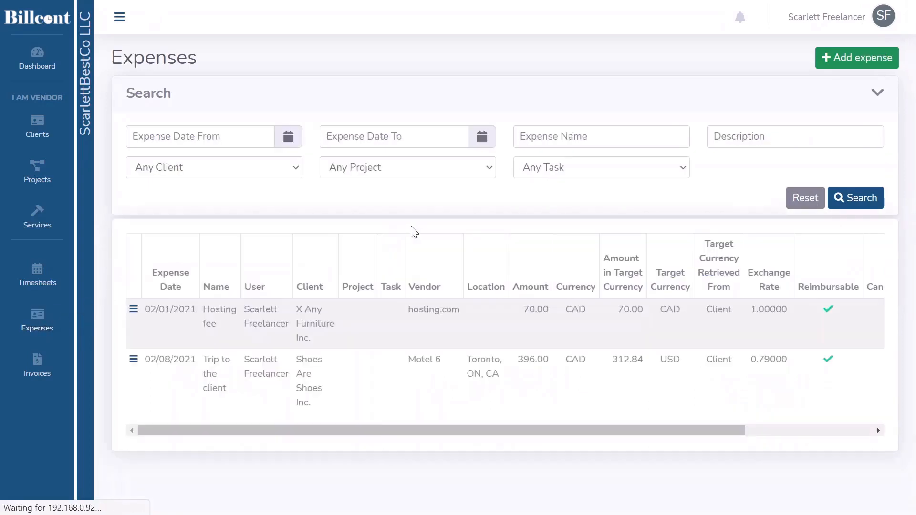
{"action": "left_click", "coordinate": [863, 59]}
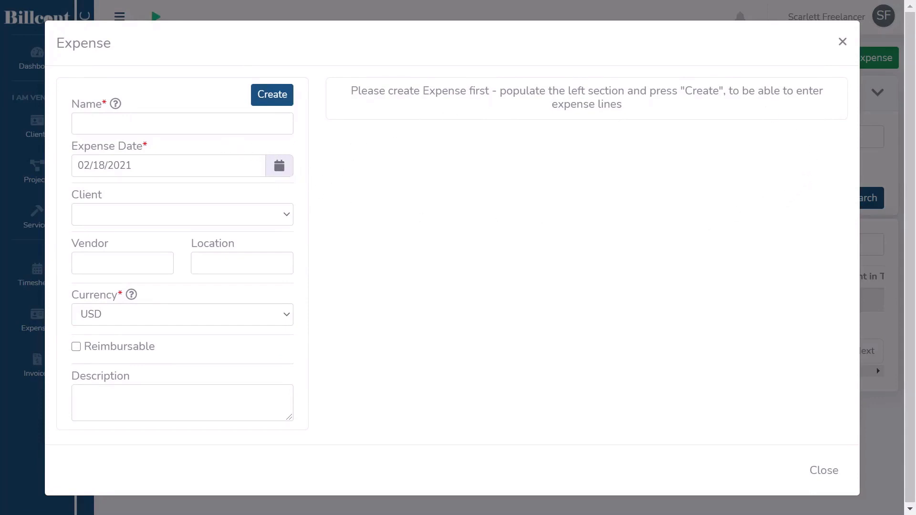
{"action": "left_click", "coordinate": [131, 123]}
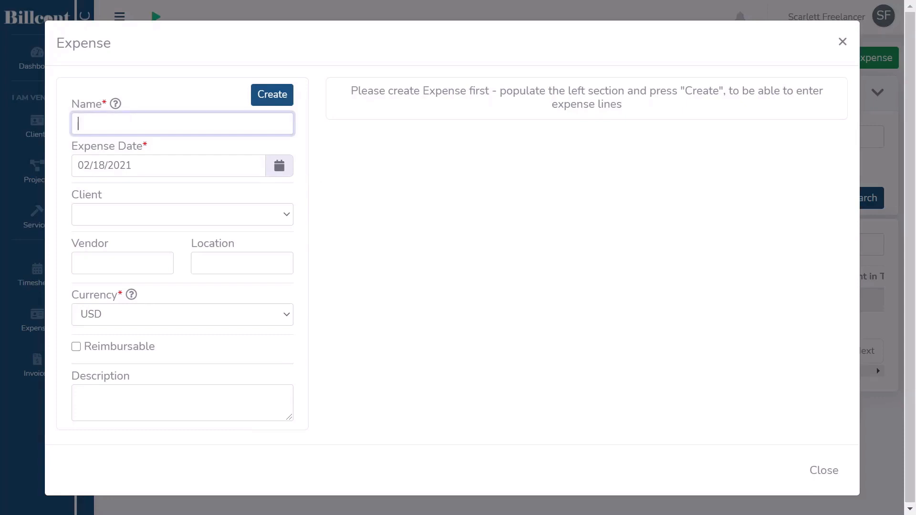
{"action": "type", "text": "Lunch with the client"}
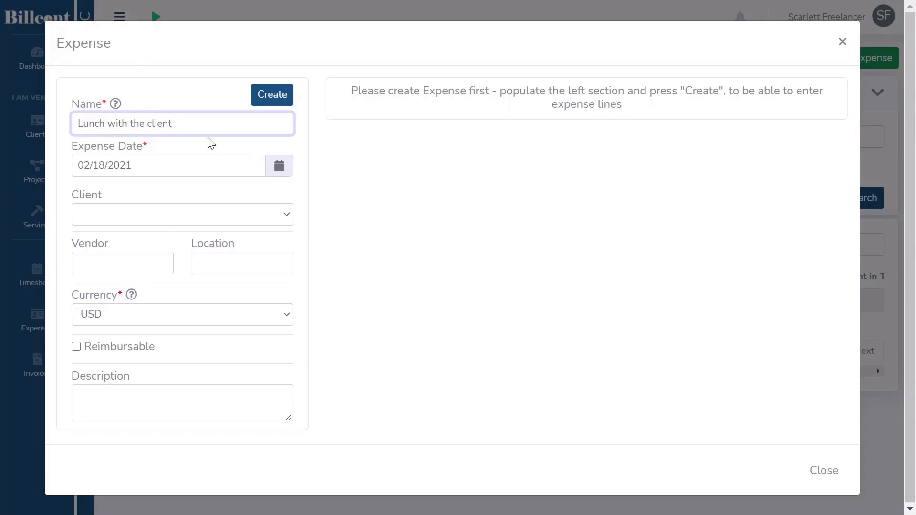
Set the expense date to 02/15/2021 and assign the expense to the client Shoes Are Shoes Inc.
{"action": "left_click", "coordinate": [281, 169]}
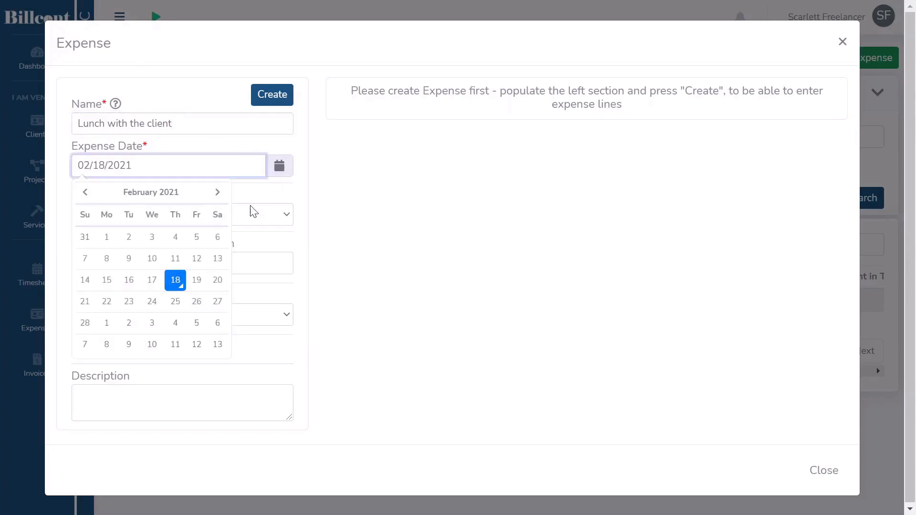
{"action": "left_click", "coordinate": [106, 282]}
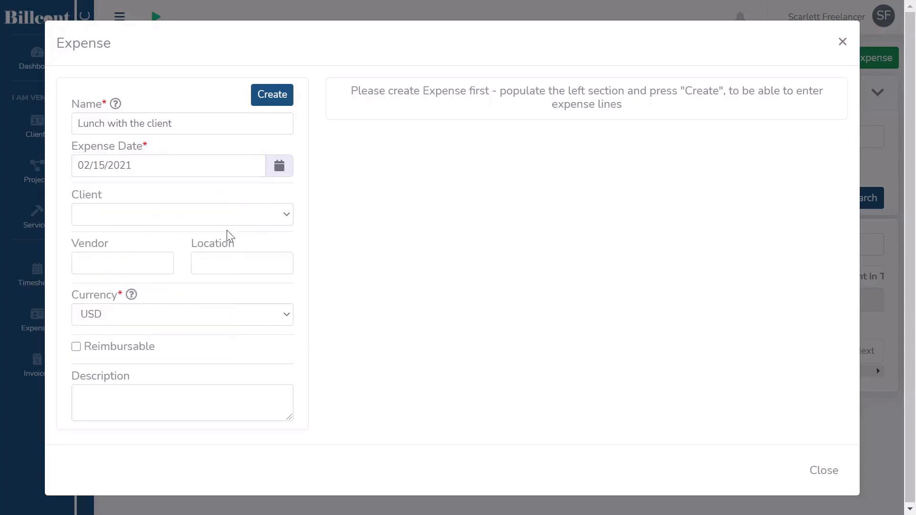
{"action": "left_click", "coordinate": [289, 215]}
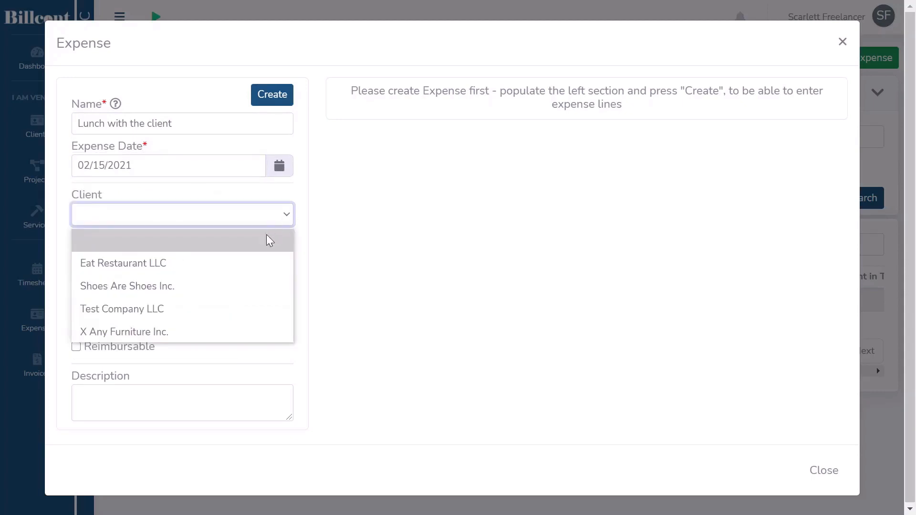
{"action": "left_click", "coordinate": [175, 287]}
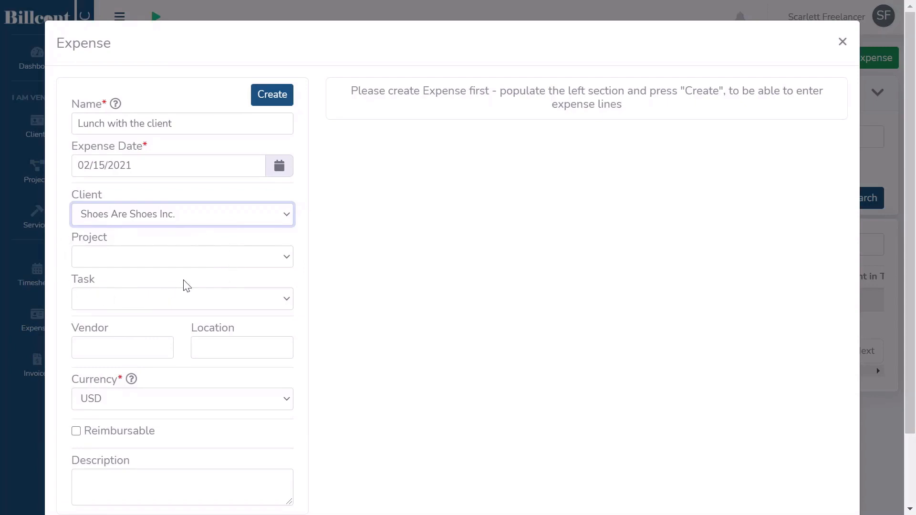
{"action": "left_click", "coordinate": [279, 265]}
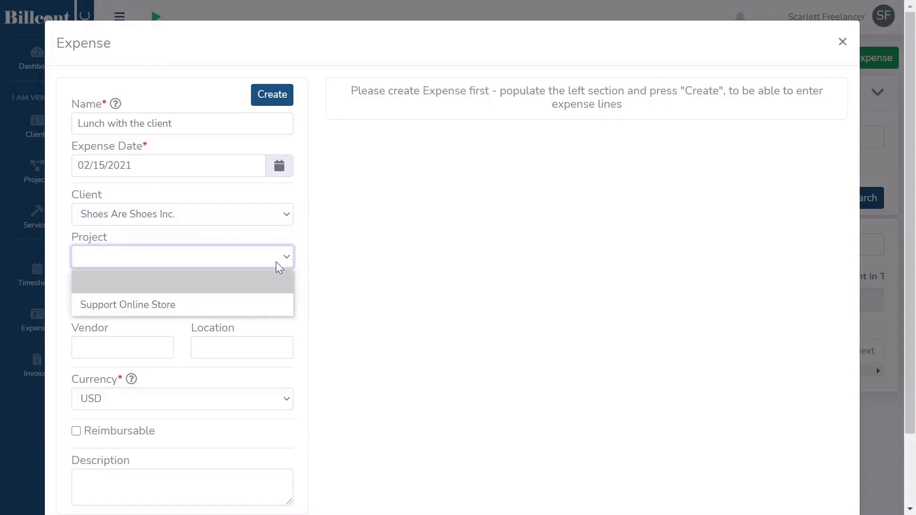
{"action": "left_click", "coordinate": [258, 304]}
{"action": "left_click", "coordinate": [287, 305]}
{"action": "left_click", "coordinate": [287, 306]}
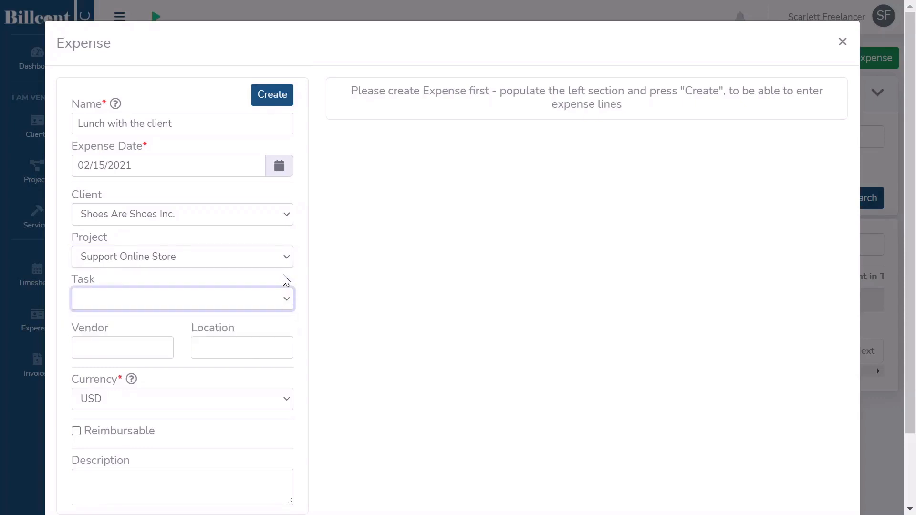
{"action": "left_click", "coordinate": [286, 262]}
{"action": "left_click", "coordinate": [244, 280]}
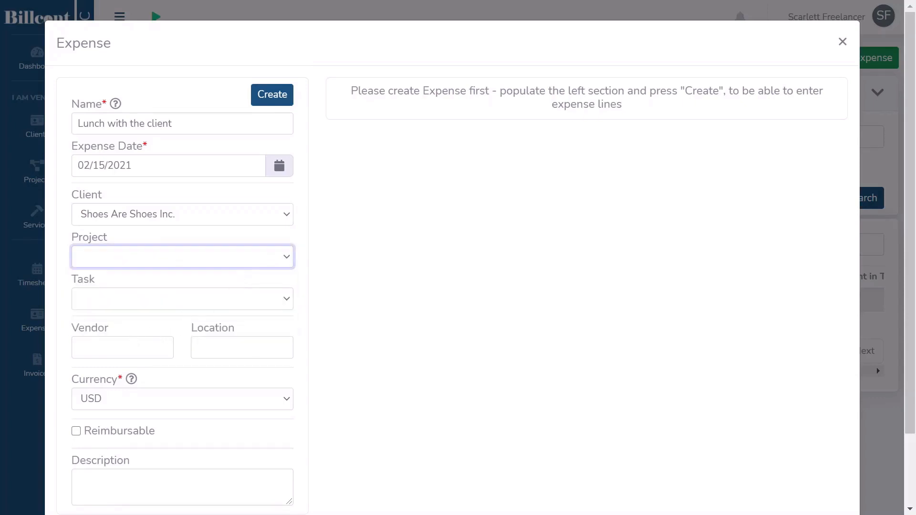
Enter Elephant Restaurant as the expense's vendor and "Toronto, ON" as its location.
{"action": "left_click", "coordinate": [122, 348]}
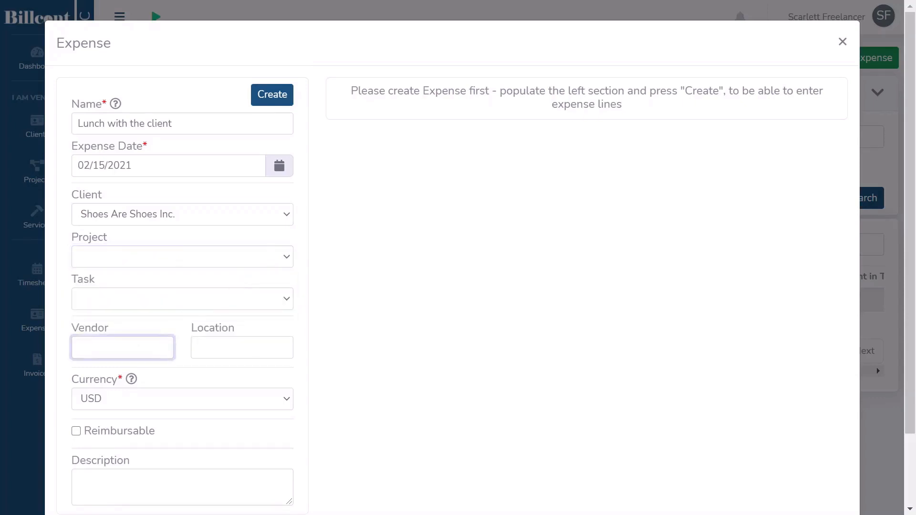
{"action": "type", "text": "Elephant Restaurant"}
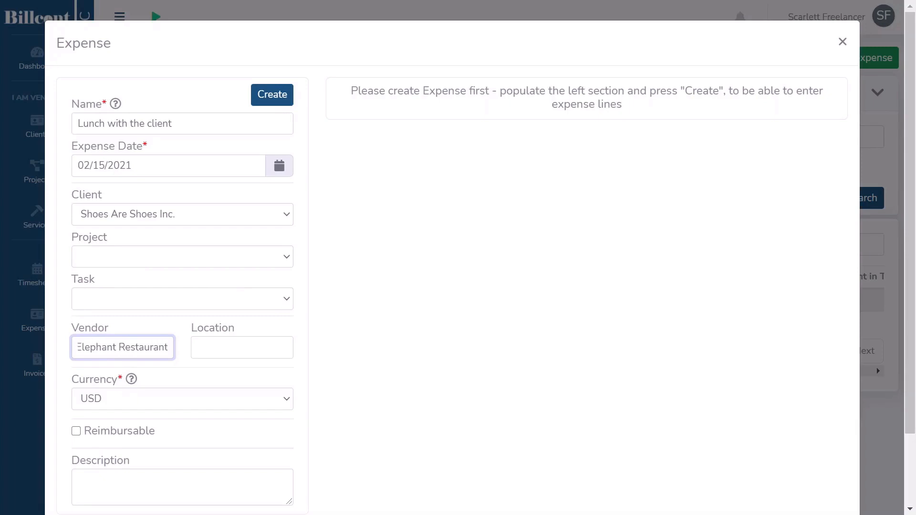
{"action": "key", "text": "Tab"}
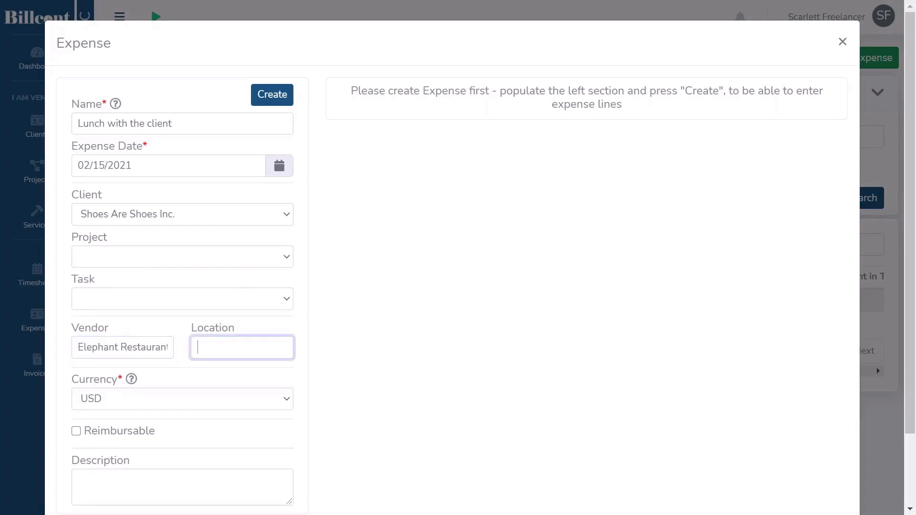
{"action": "type", "text": "Toronto, ON"}
Set the expense currency to CAD with a USD exchange rate of 0.79.
{"action": "left_click", "coordinate": [291, 404]}
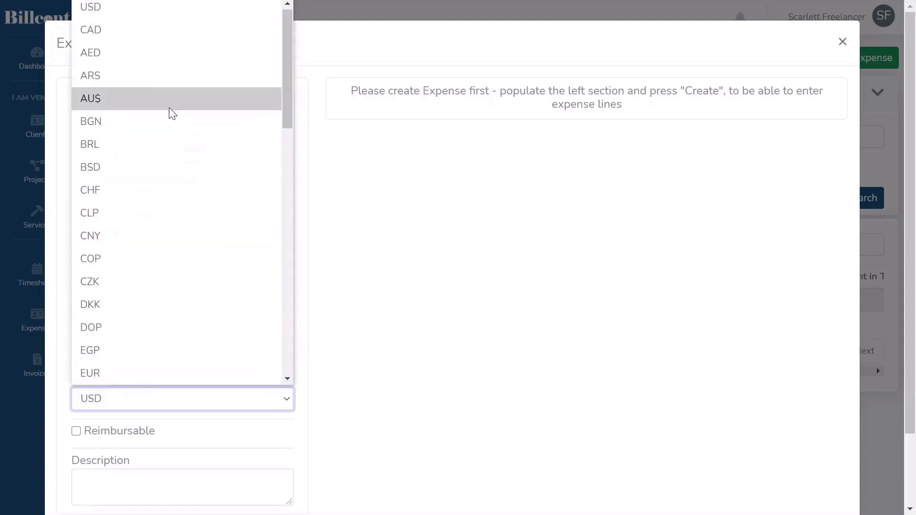
{"action": "left_click", "coordinate": [152, 33]}
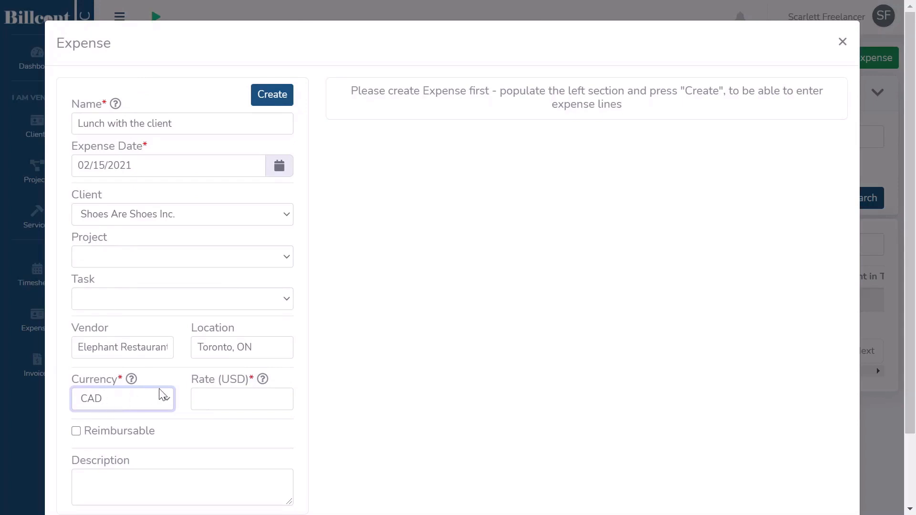
{"action": "key", "text": "Tab"}
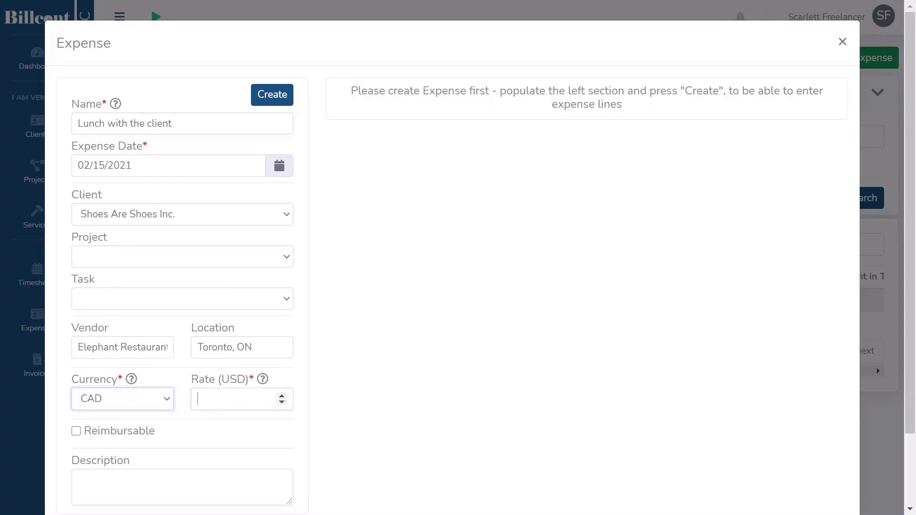
{"action": "type", "text": "0.79"}
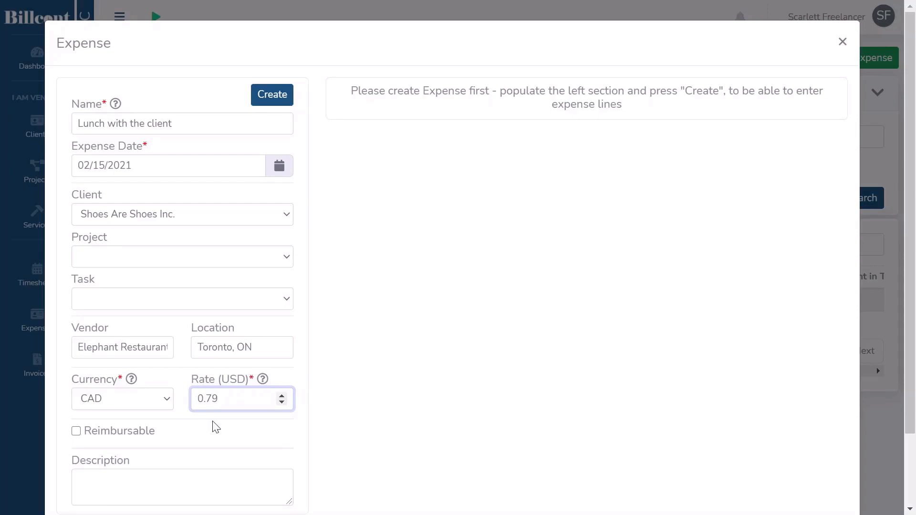
Mark the expense as reimbursable and choose No Tax as its tax group.
{"action": "scroll", "coordinate": [214, 425], "scroll_direction": "down", "scroll_amount": 2}
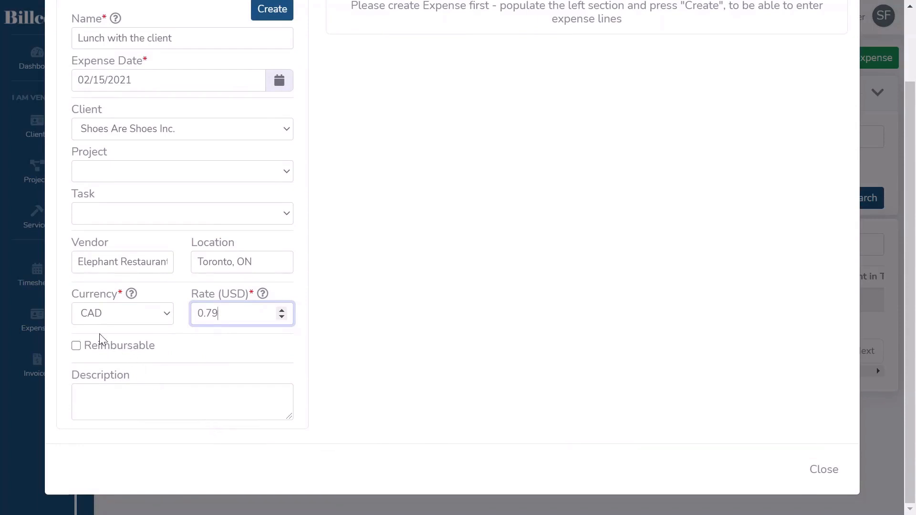
{"action": "left_click", "coordinate": [77, 350]}
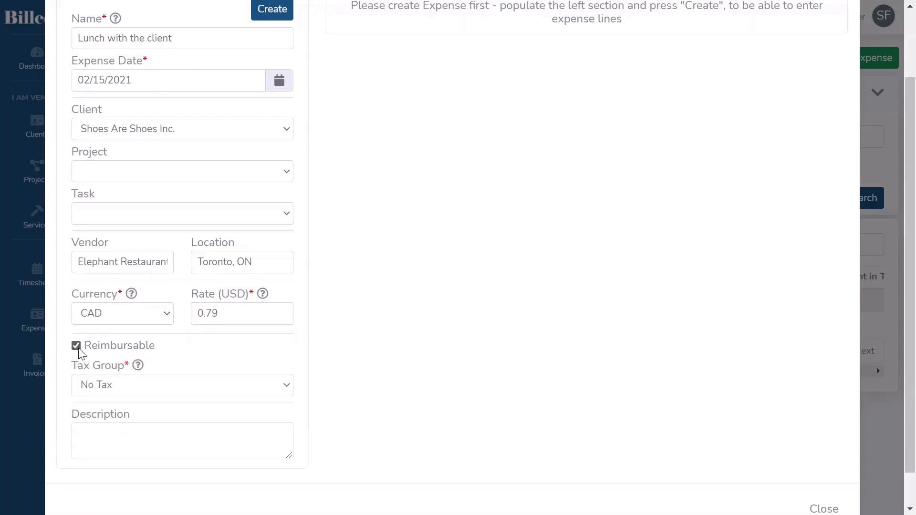
{"action": "left_click", "coordinate": [288, 389]}
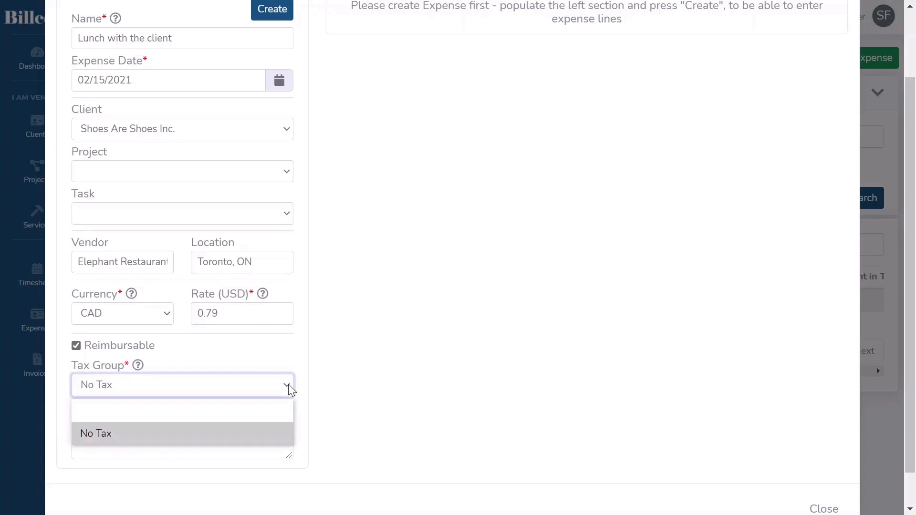
{"action": "left_click", "coordinate": [245, 432]}
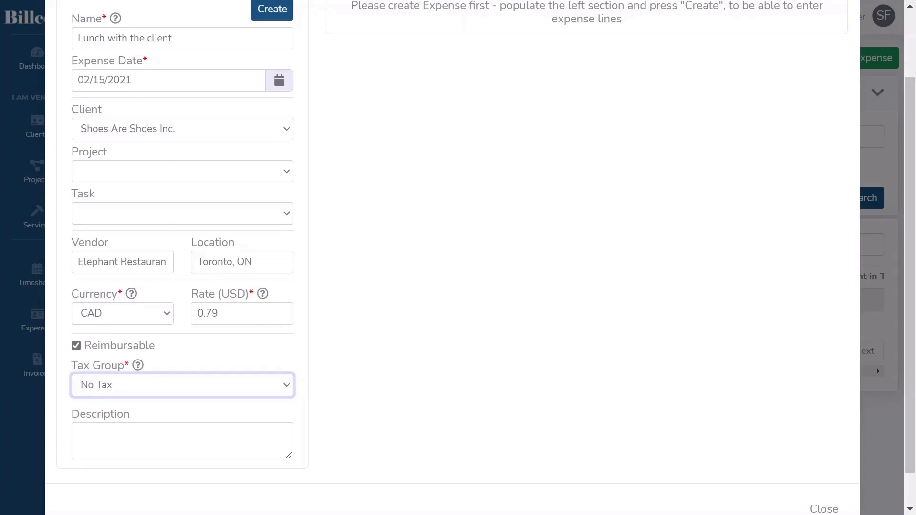
Enter the description "Kick off meeting" and create the expense.
{"action": "left_click", "coordinate": [182, 439]}
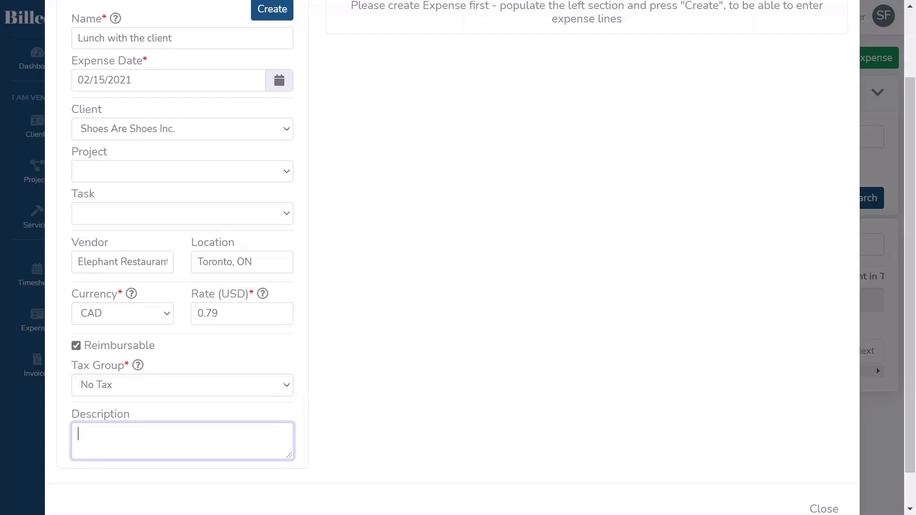
{"action": "type", "text": "Kick off meeting"}
{"action": "scroll", "coordinate": [308, 396], "scroll_direction": "up", "scroll_amount": 2}
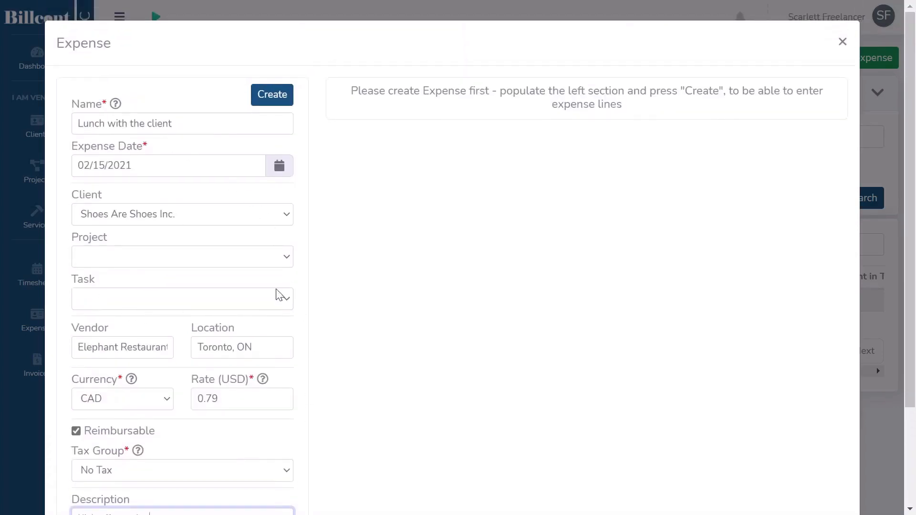
{"action": "left_click", "coordinate": [276, 96]}
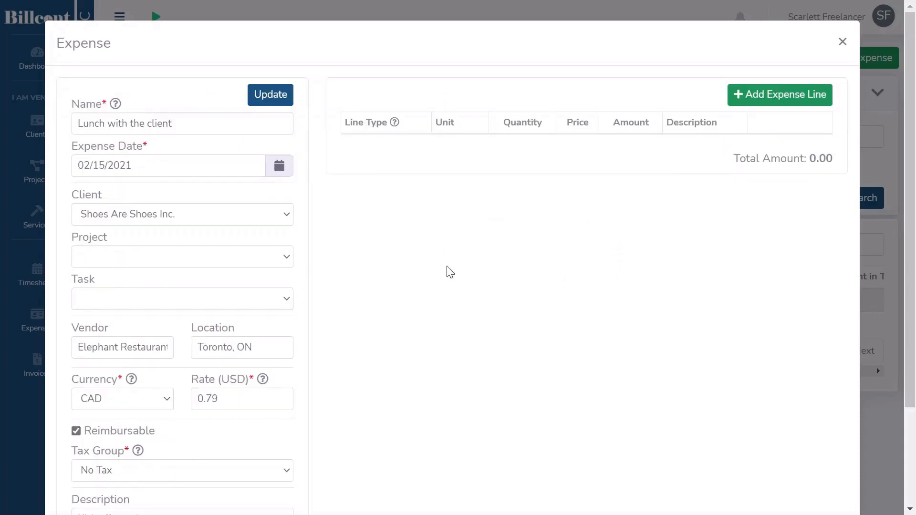
Add and save an Item expense line with unit Each, quantity 1 and price 150.
{"action": "left_click", "coordinate": [788, 99]}
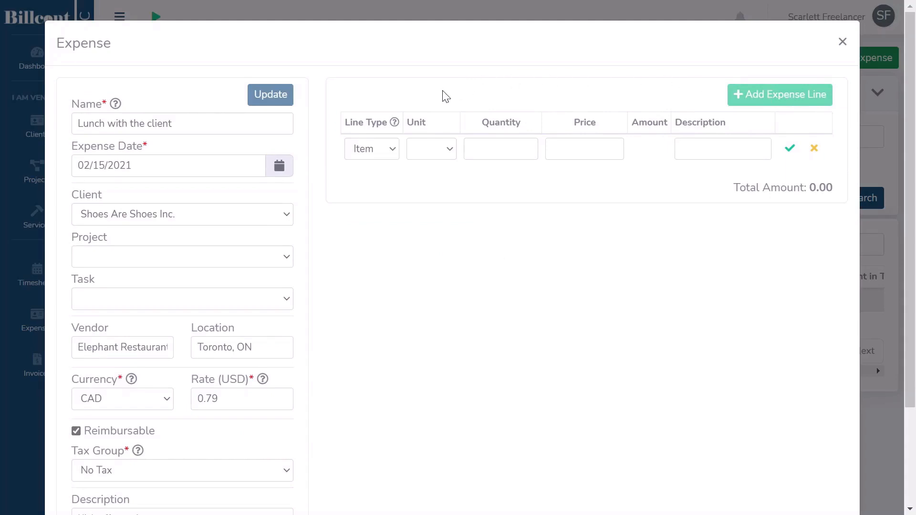
{"action": "left_click", "coordinate": [393, 149]}
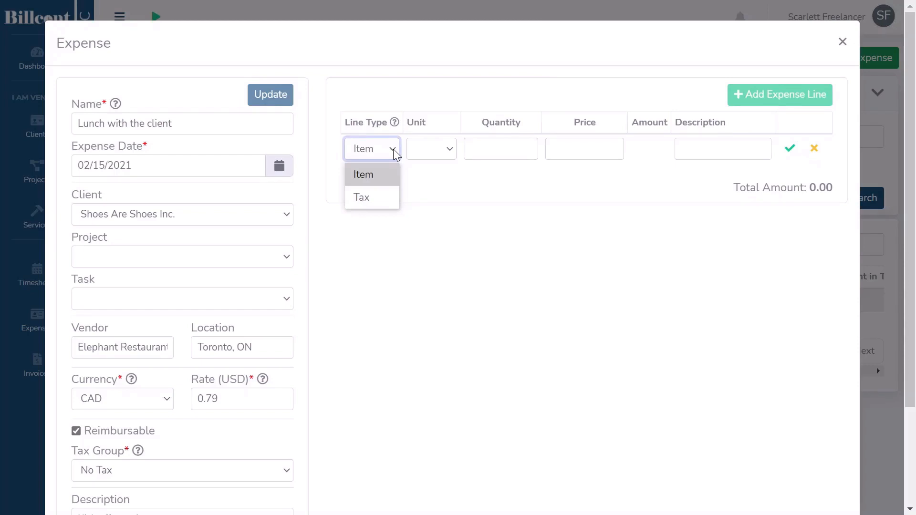
{"action": "left_click", "coordinate": [378, 176]}
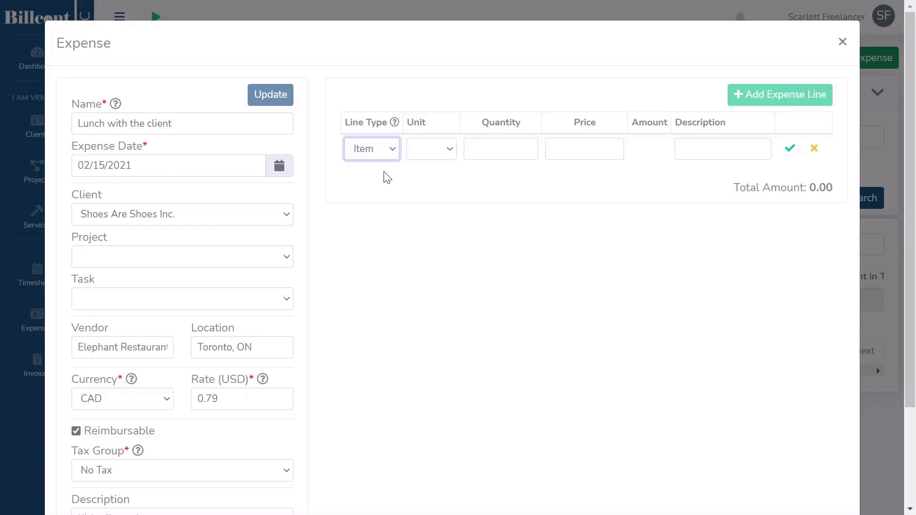
{"action": "left_click", "coordinate": [451, 150]}
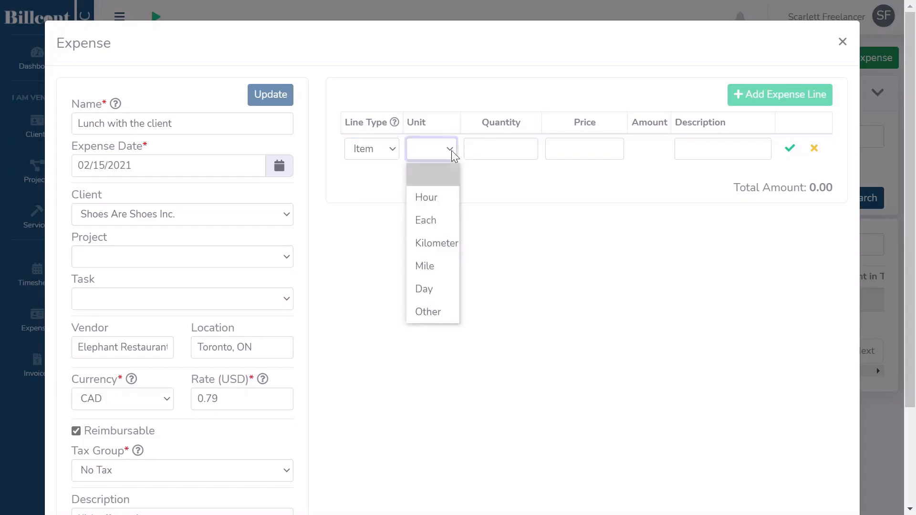
{"action": "left_click", "coordinate": [433, 221]}
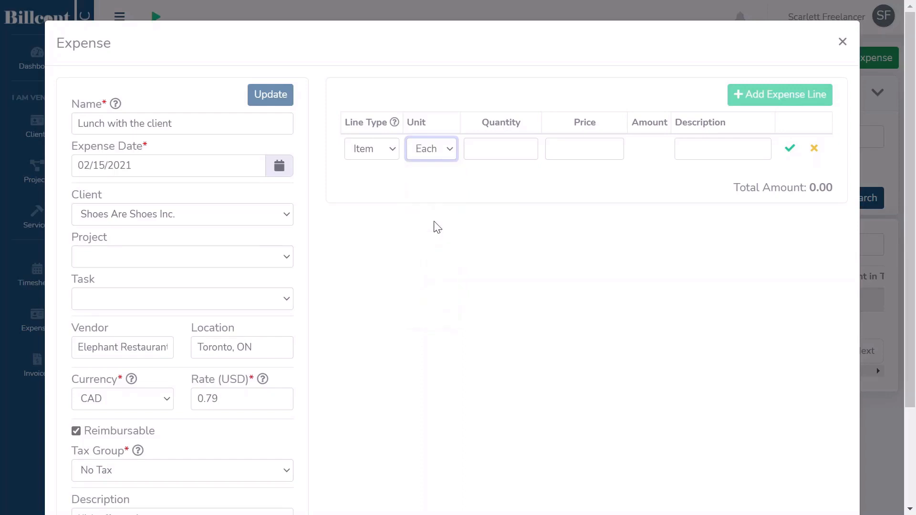
{"action": "left_click", "coordinate": [495, 149]}
{"action": "type", "text": "1"}
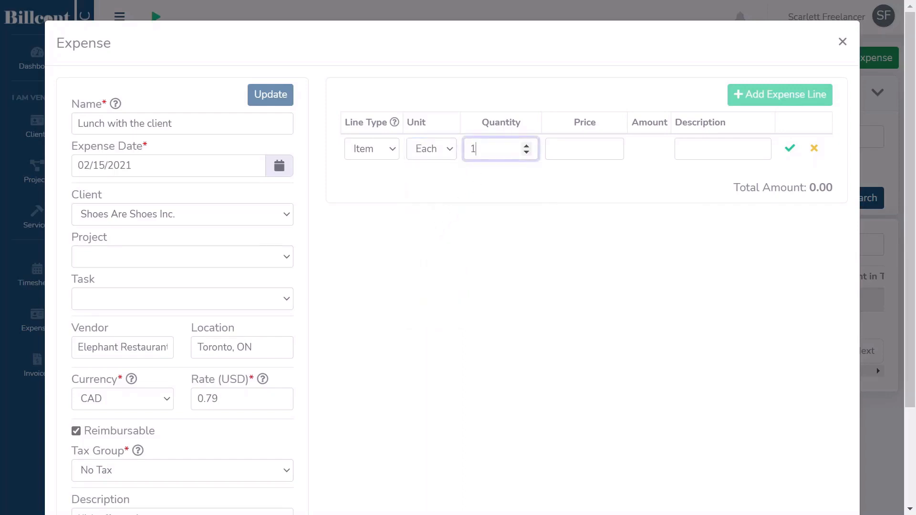
{"action": "left_click", "coordinate": [576, 149]}
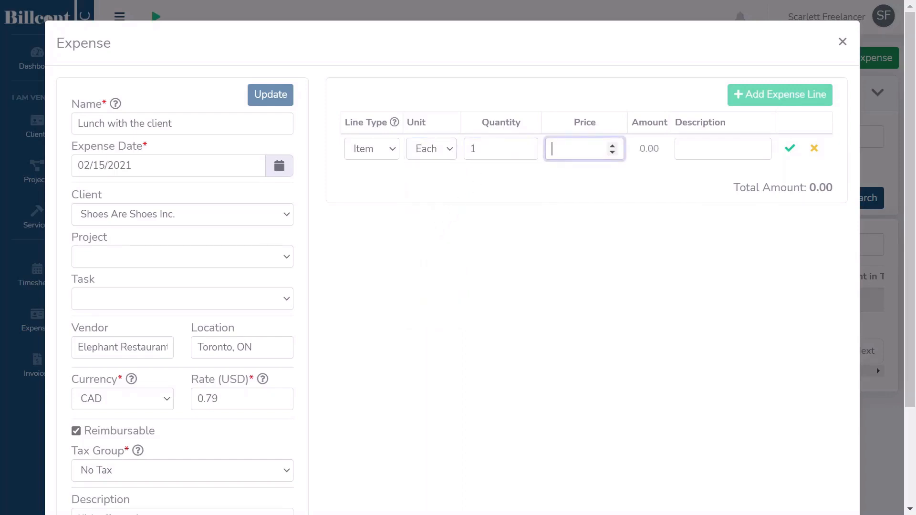
{"action": "type", "text": "150"}
{"action": "key", "text": "Tab"}
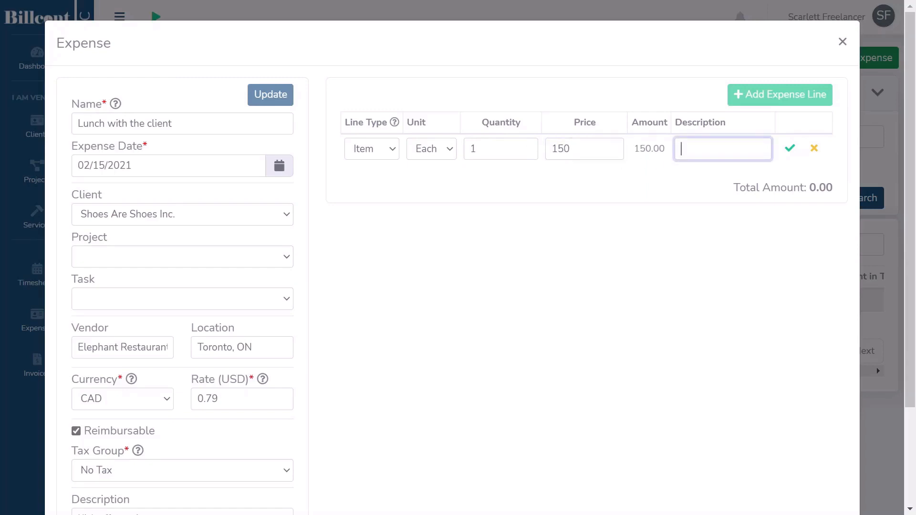
{"action": "left_click", "coordinate": [791, 151]}
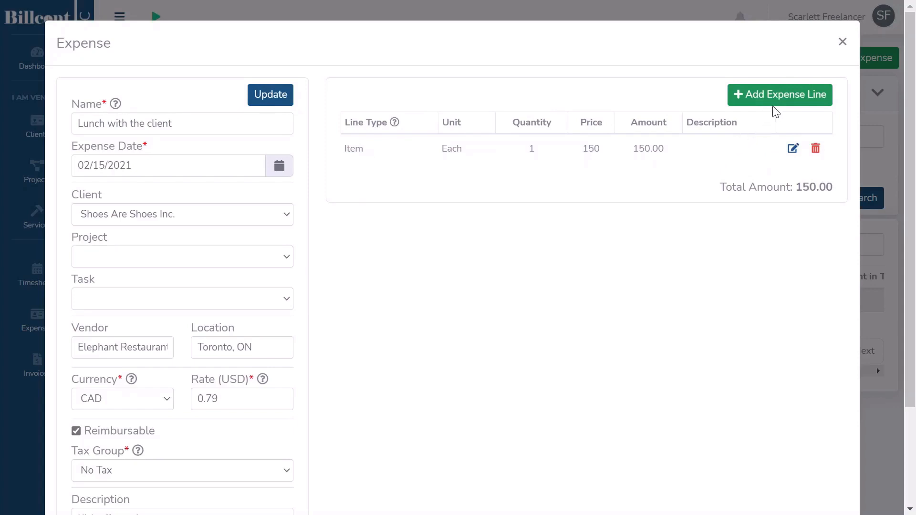
Add and save a Tax expense line with a price of 15.
{"action": "left_click", "coordinate": [780, 95]}
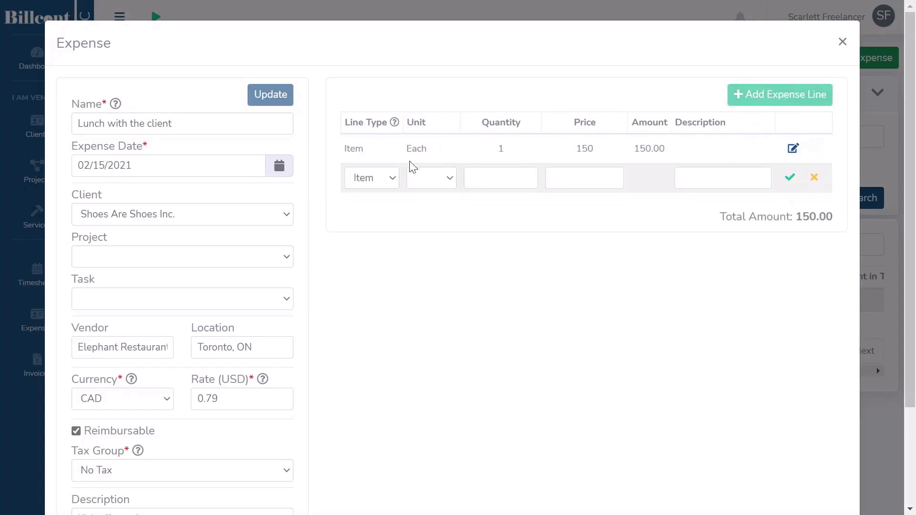
{"action": "left_click", "coordinate": [392, 179]}
{"action": "left_click", "coordinate": [377, 225]}
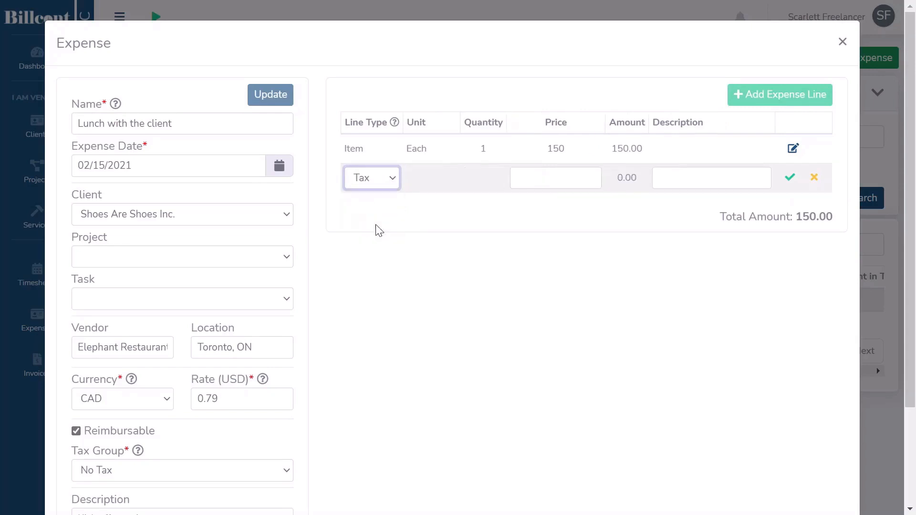
{"action": "left_click", "coordinate": [529, 179]}
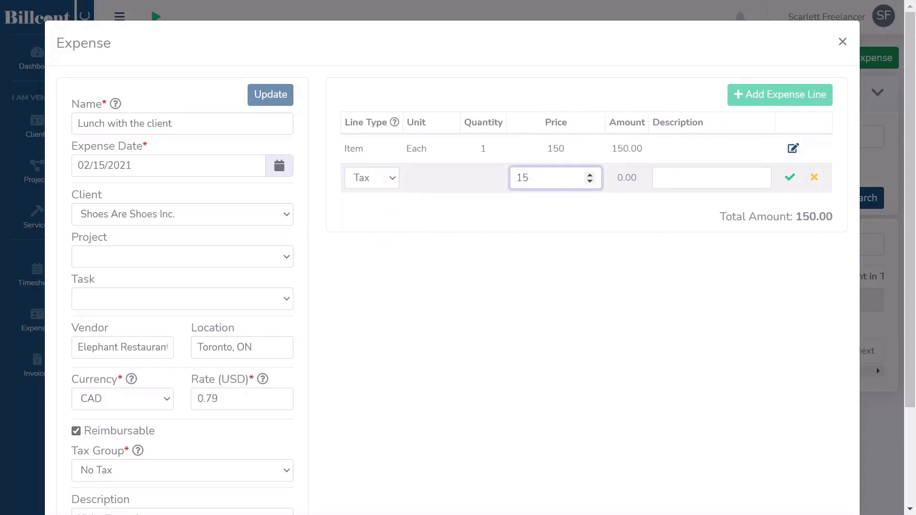
{"action": "left_click", "coordinate": [790, 178]}
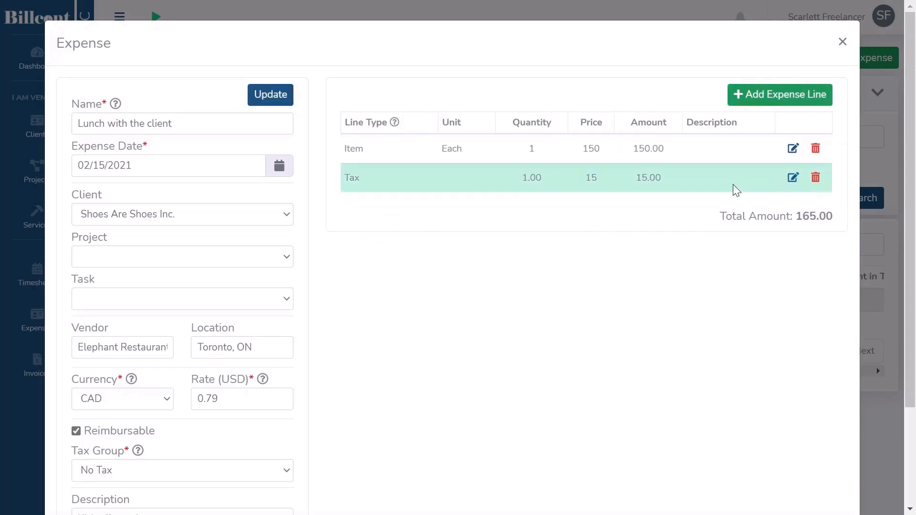
Set the Tax expense line's price to 16, save it, and delete that line from the expense.
{"action": "left_click", "coordinate": [795, 180]}
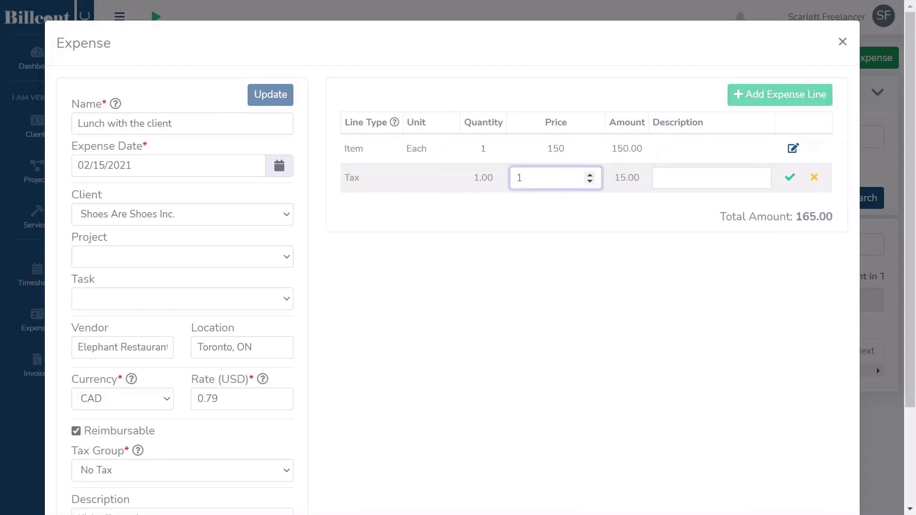
{"action": "left_click", "coordinate": [791, 178]}
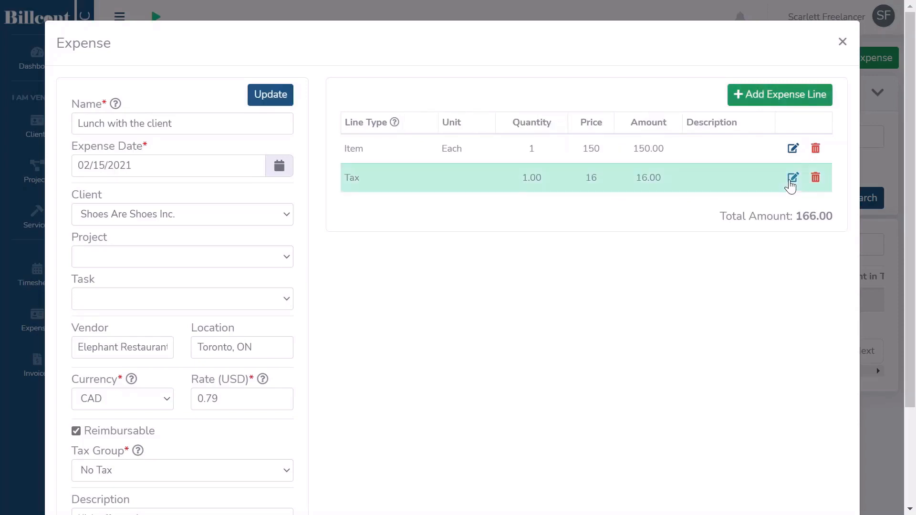
{"action": "left_click", "coordinate": [817, 180]}
{"action": "left_click", "coordinate": [804, 178]}
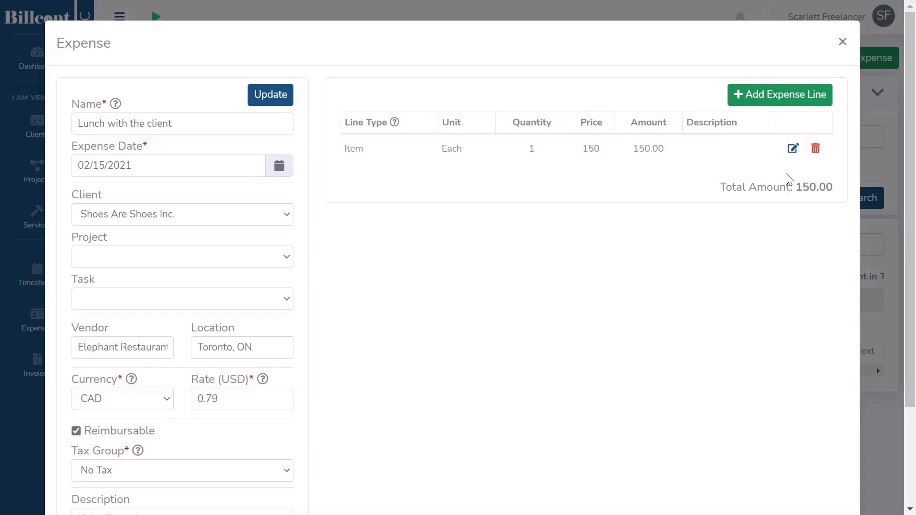
Close the expense form and review the "Lunch with the client" entry across all columns of the expenses list.
{"action": "scroll", "coordinate": [790, 180], "scroll_direction": "down", "scroll_amount": 3}
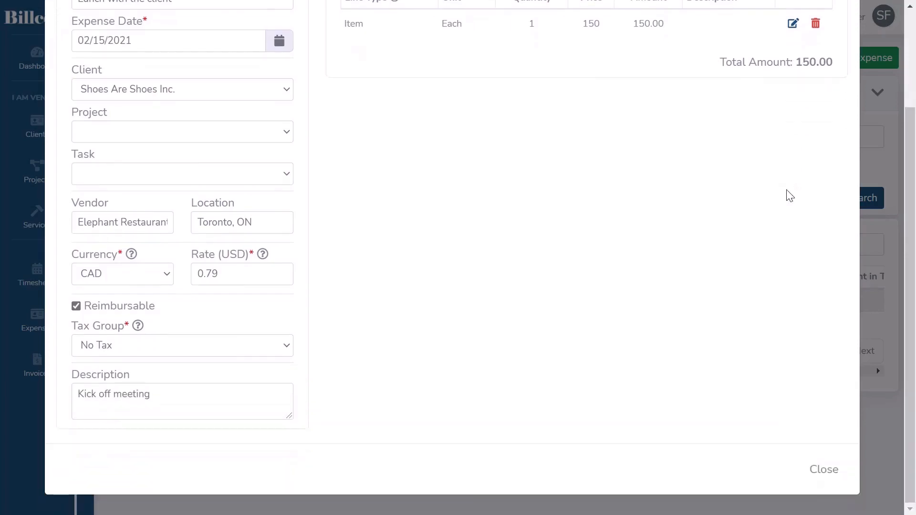
{"action": "left_click", "coordinate": [824, 478]}
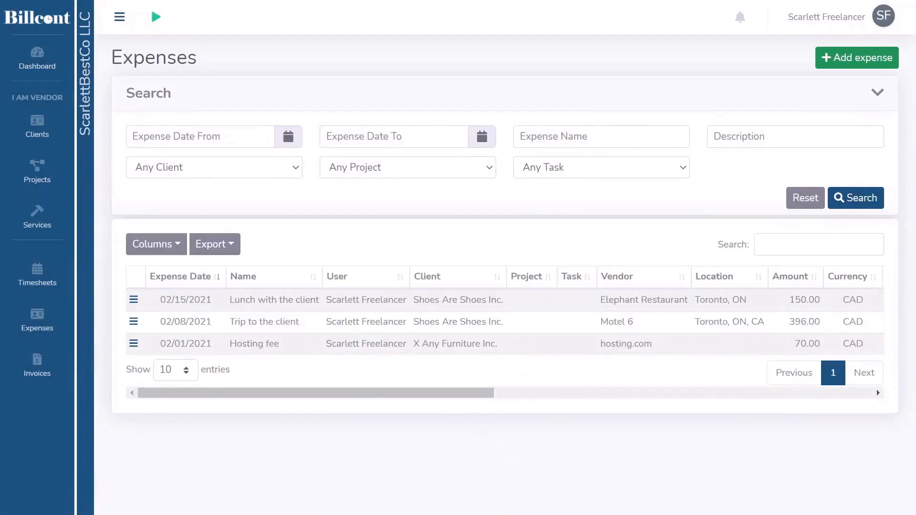
{"action": "triple_click", "coordinate": [232, 300]}
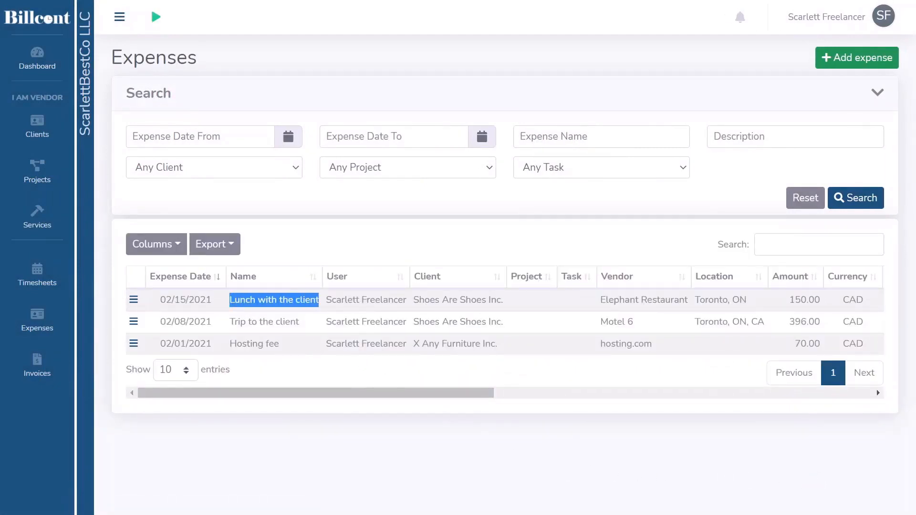
{"action": "left_click_drag", "start_coordinate": [342, 395], "coordinate": [756, 427]}
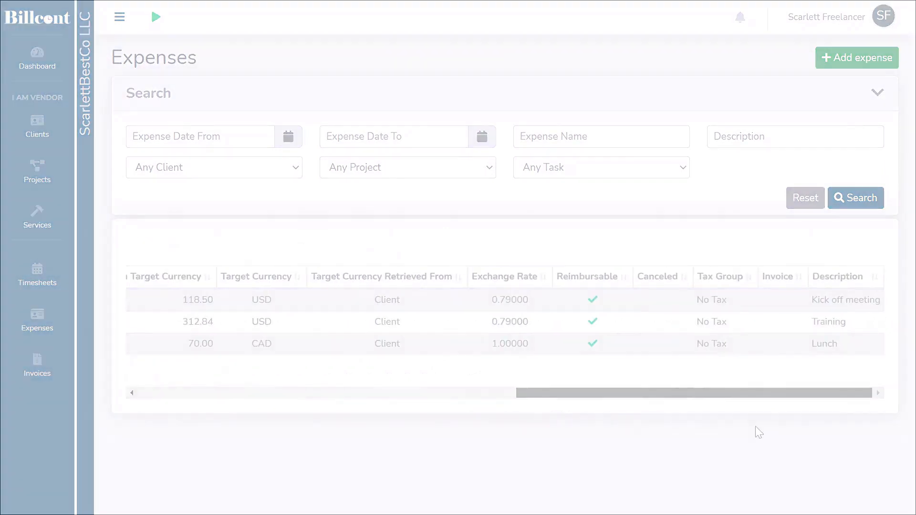